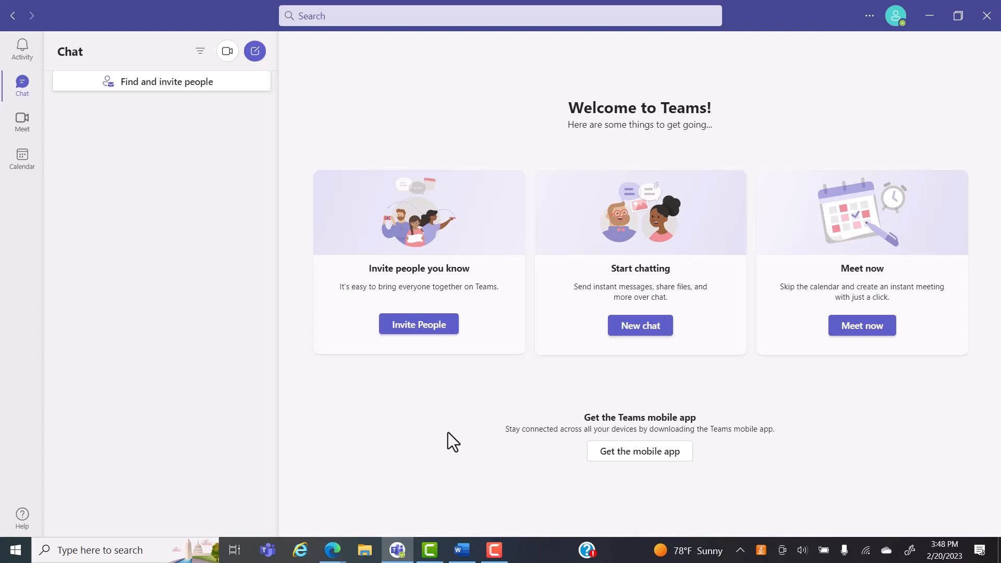
# Open the calendar and start scheduling a new meeting.
pyautogui.click(23, 159)
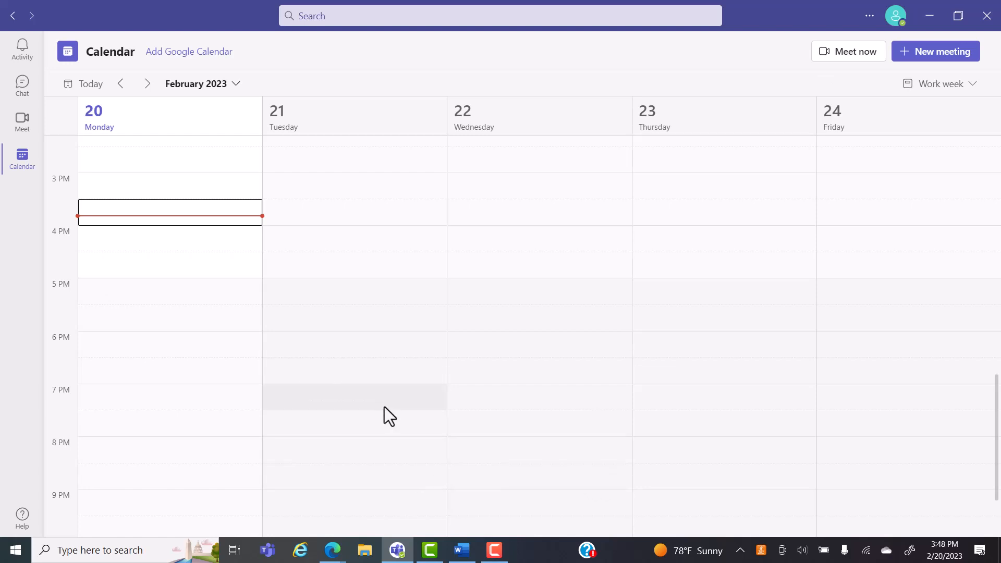
pyautogui.scroll(4, 277, 404)
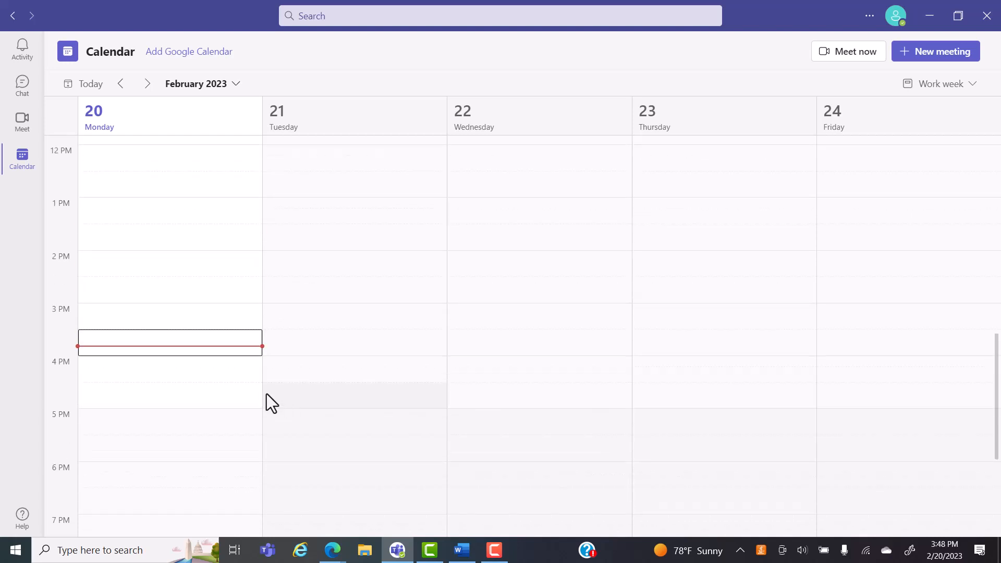
pyautogui.scroll(9, 267, 393)
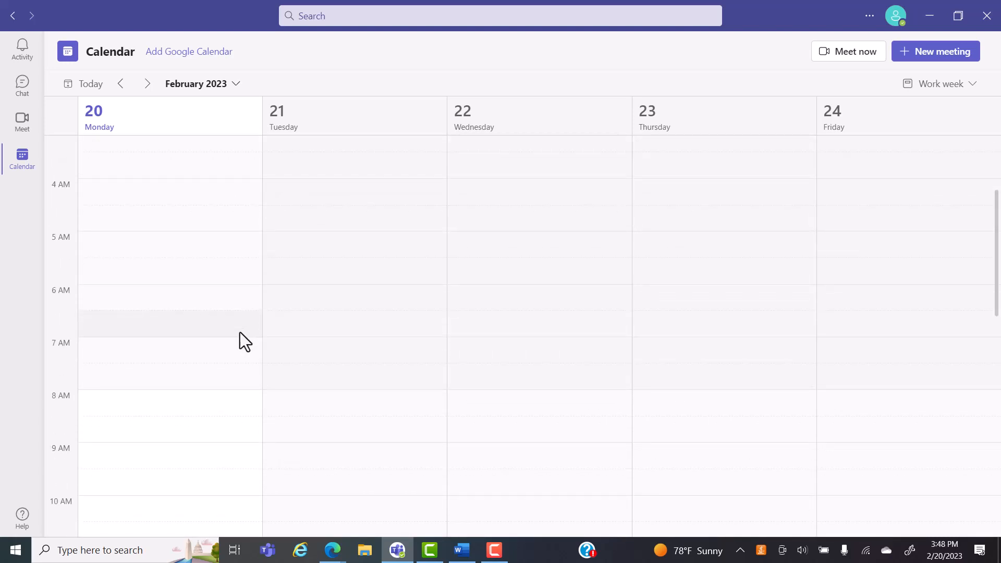
pyautogui.scroll(2, 238, 326)
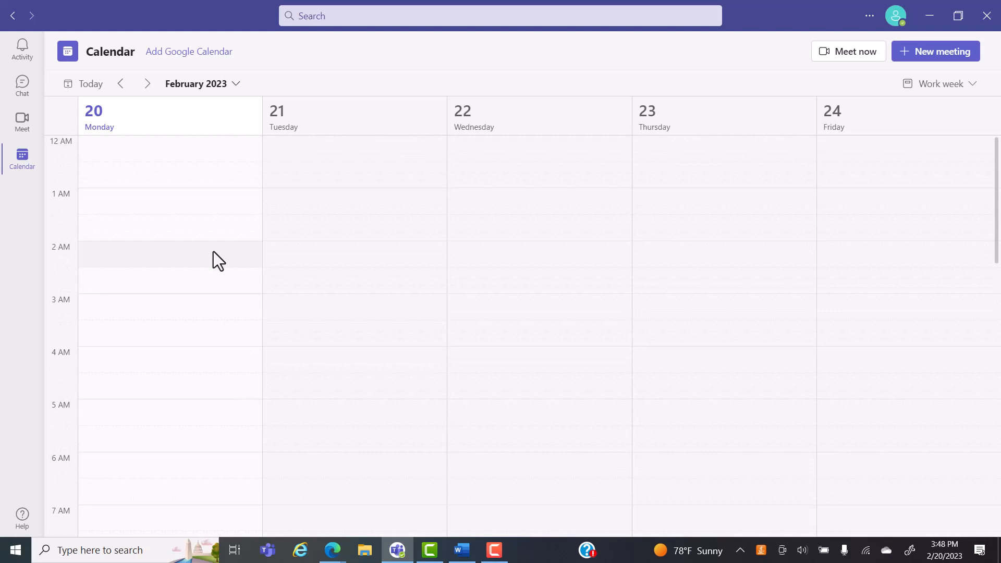
pyautogui.scroll(-13, 206, 276)
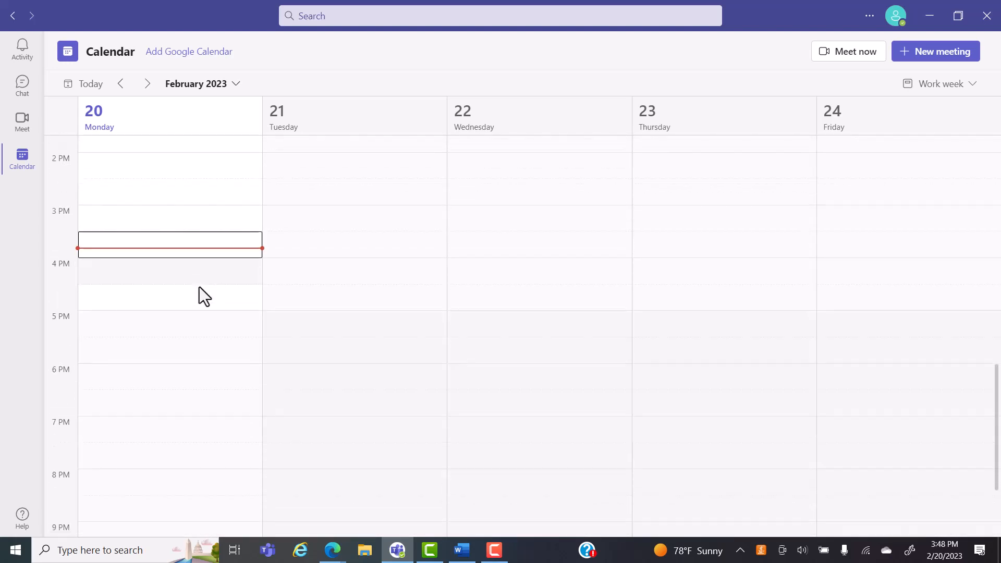
pyautogui.scroll(-3, 199, 287)
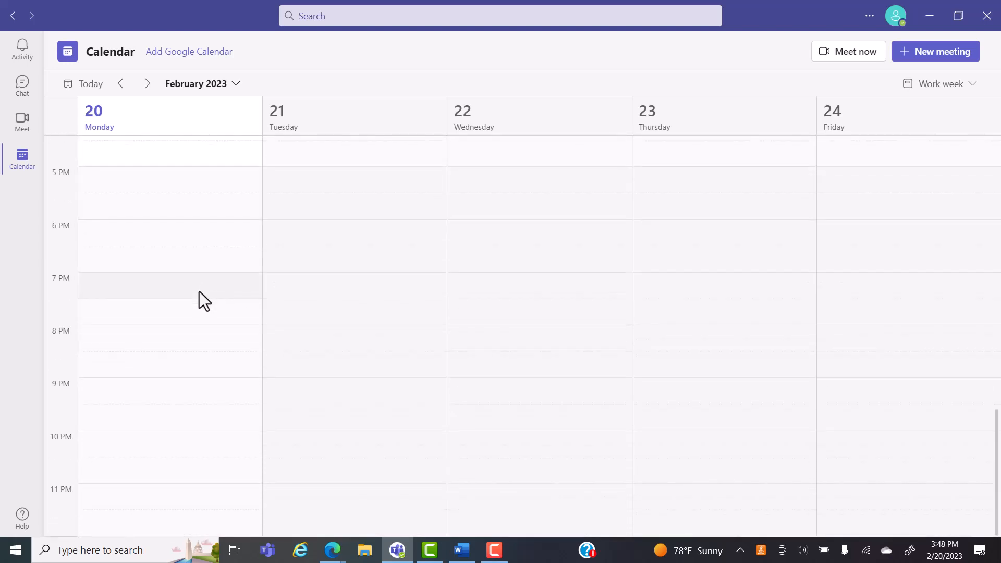
pyautogui.scroll(6, 209, 292)
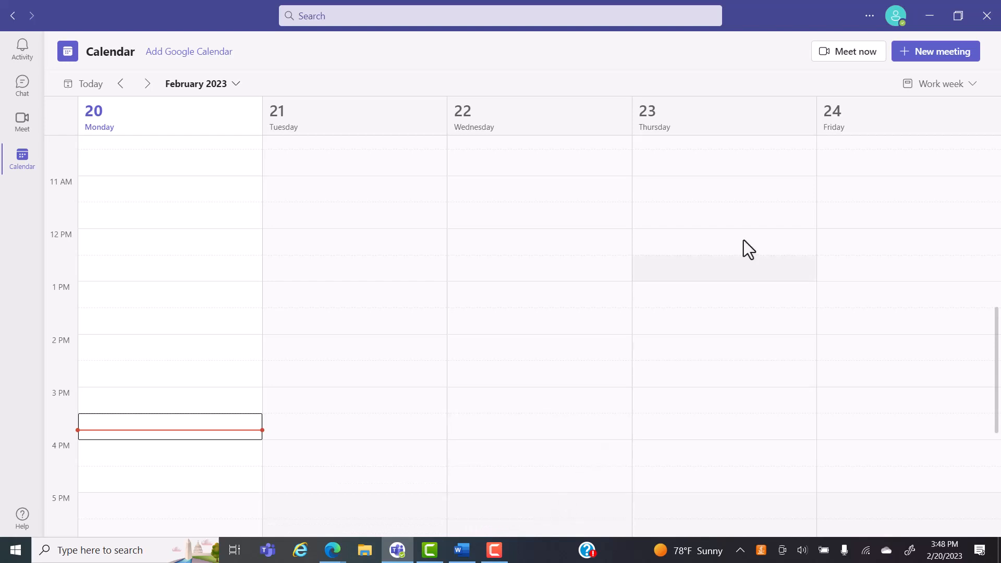
pyautogui.click(948, 63)
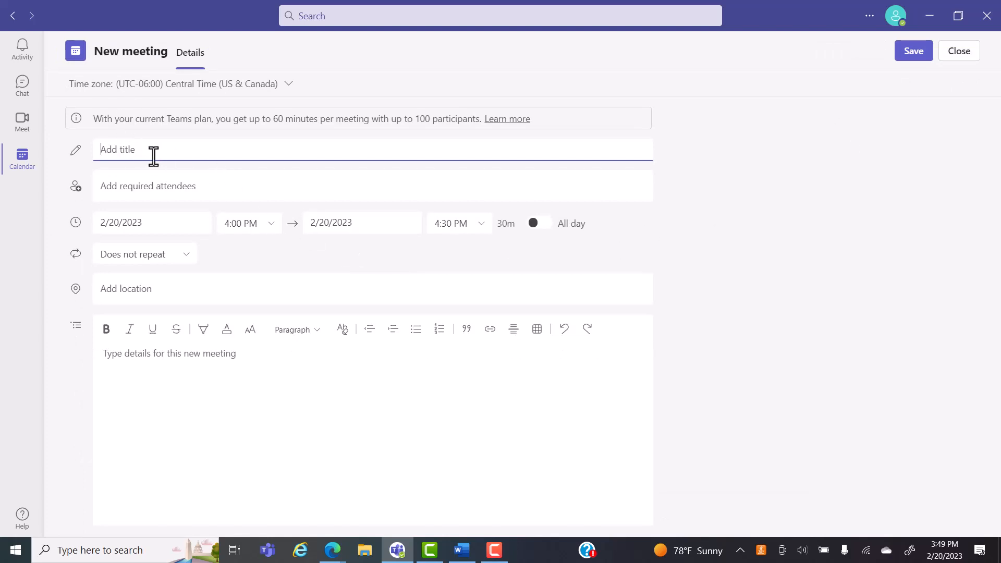
# Choose Central Time (US & Canada) as the meeting's time zone and title the meeting "Group project 1".
pyautogui.click(290, 87)
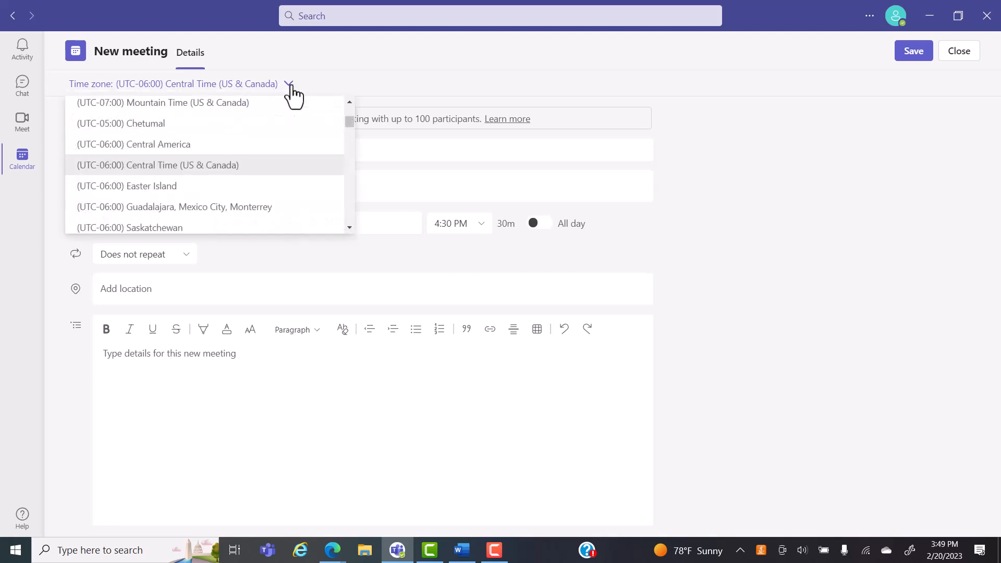
pyautogui.click(266, 170)
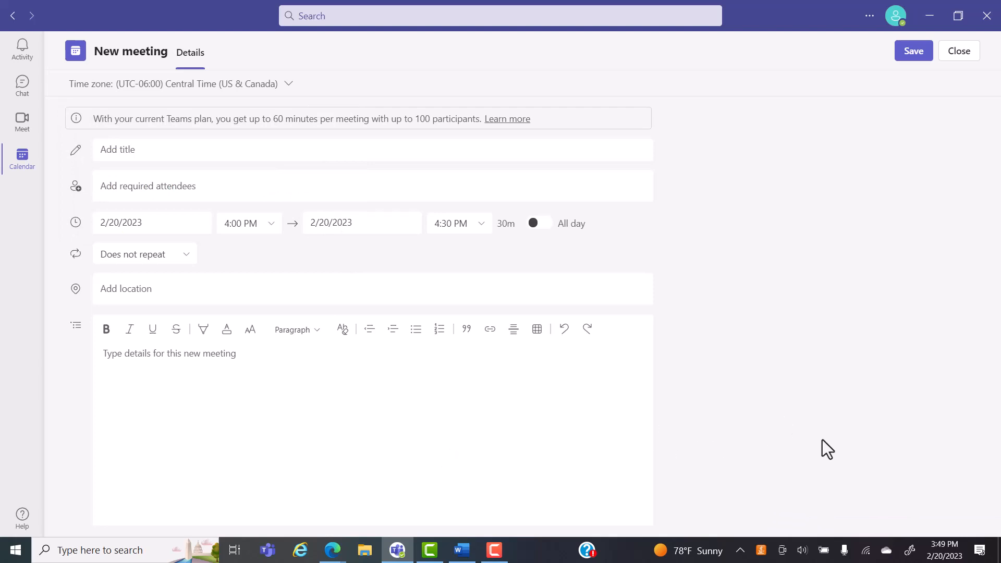
pyautogui.click(175, 151)
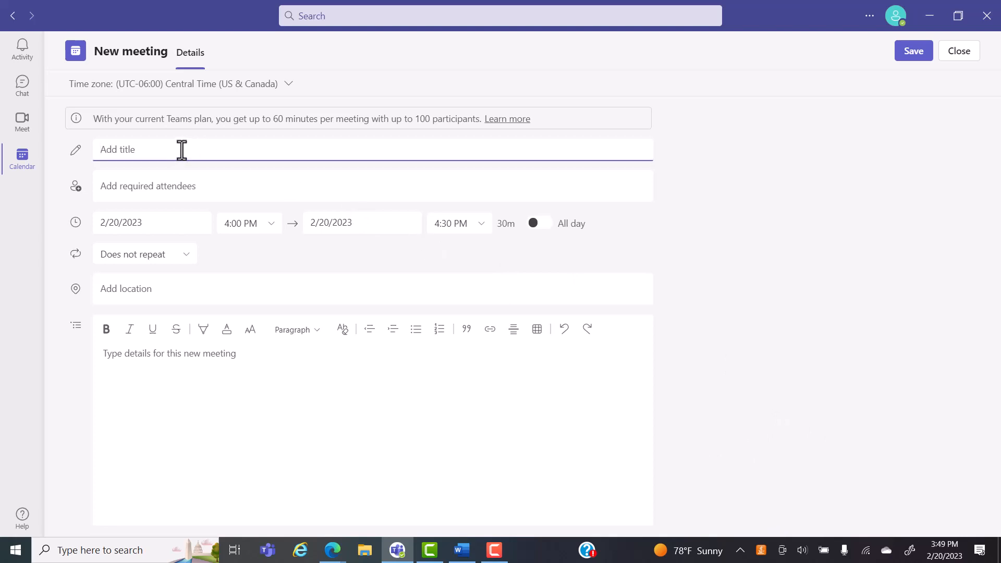
pyautogui.write('Group project 1')
# Add the required attendee by name from the suggested contacts and set the meeting date to 2/24/2023.
pyautogui.click(266, 189)
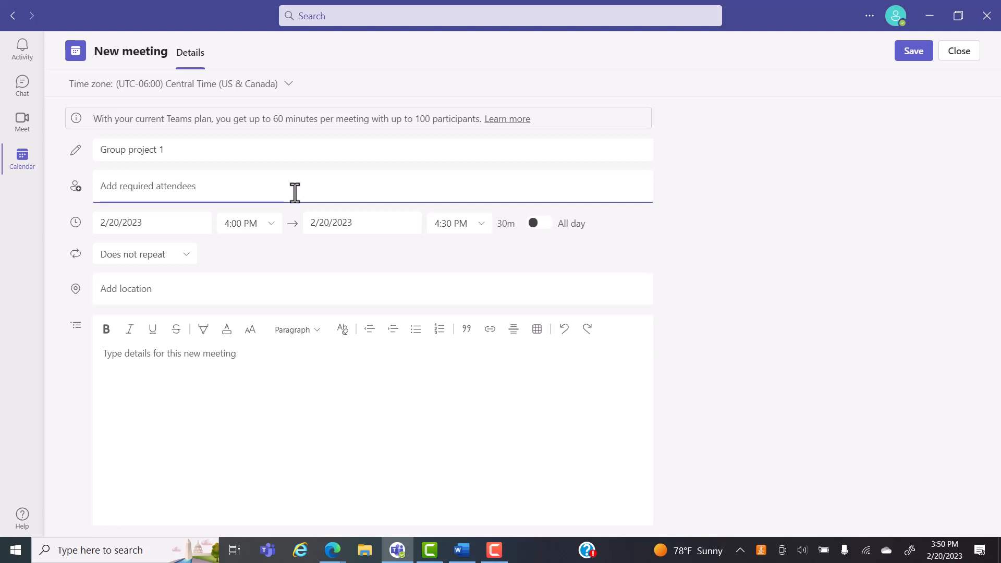
pyautogui.write('Ka')
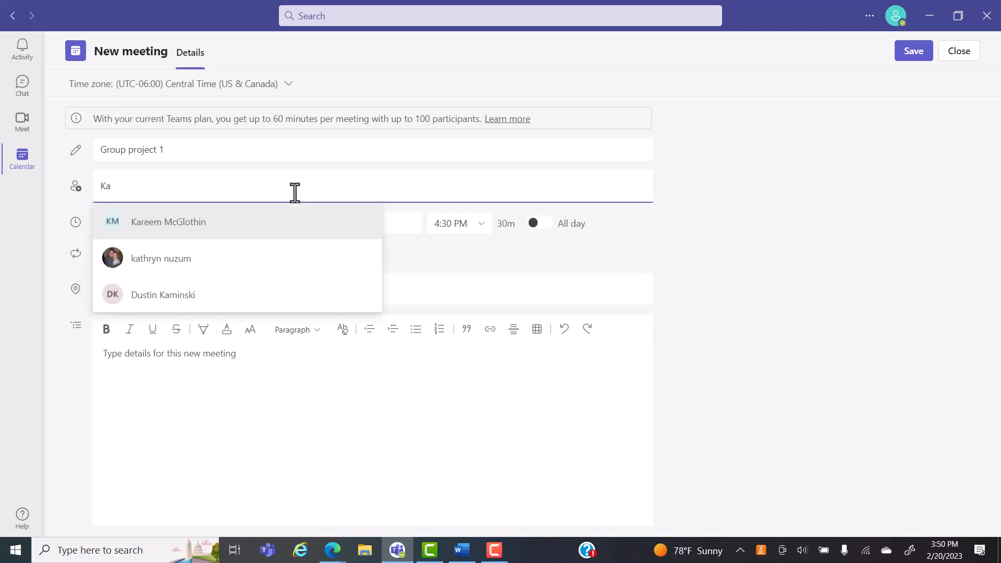
pyautogui.write('reem')
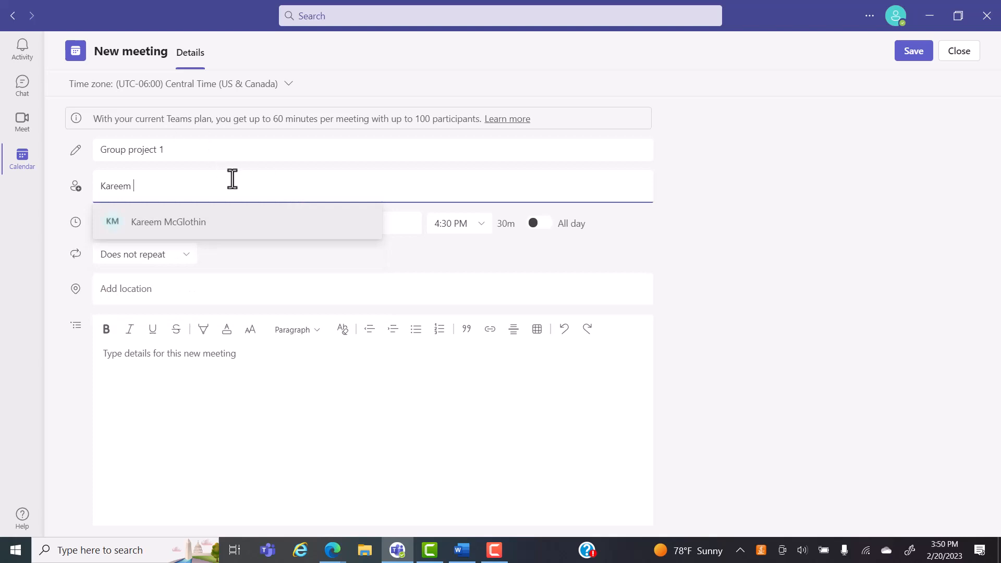
pyautogui.click(219, 223)
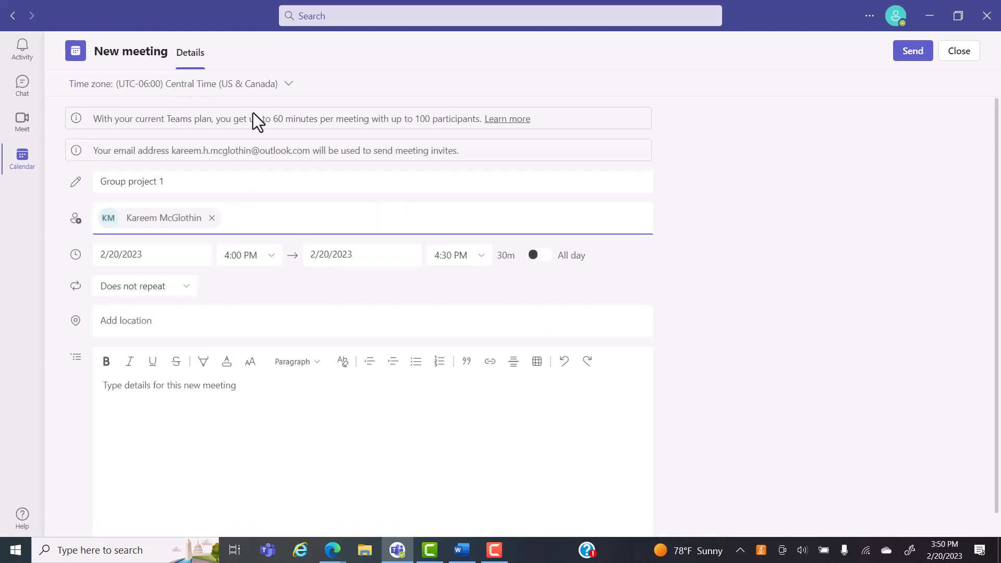
pyautogui.click(183, 255)
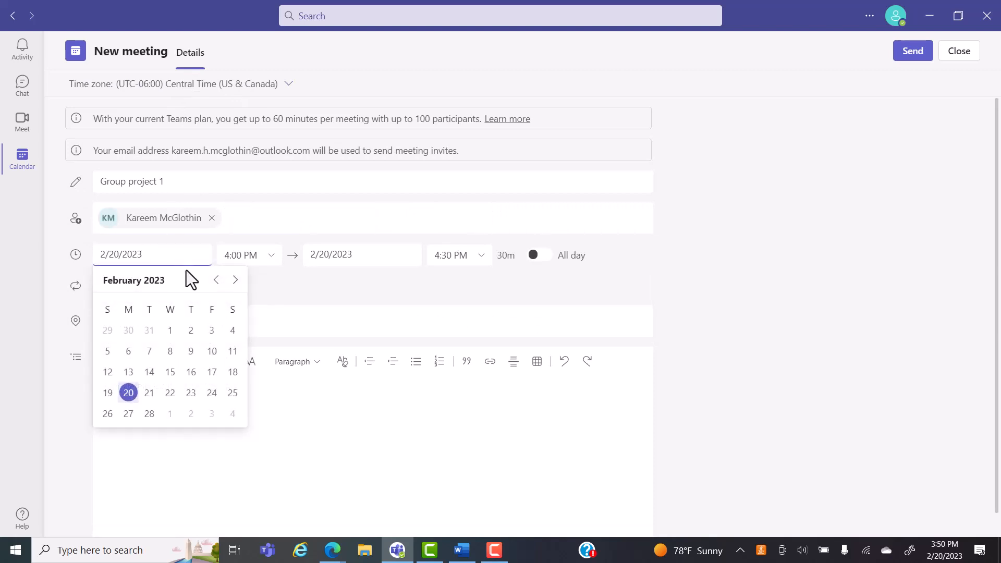
pyautogui.click(212, 393)
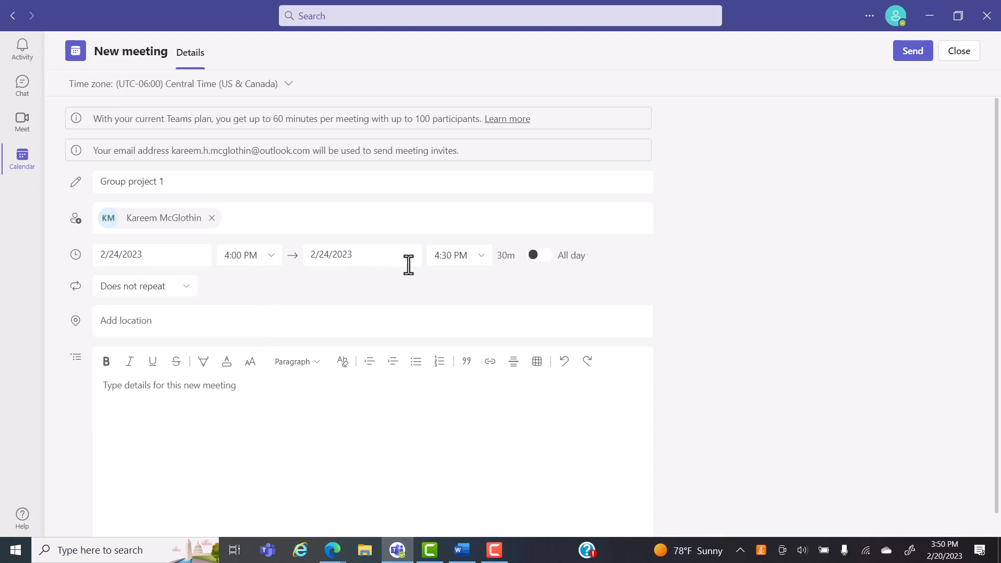
pyautogui.click(266, 261)
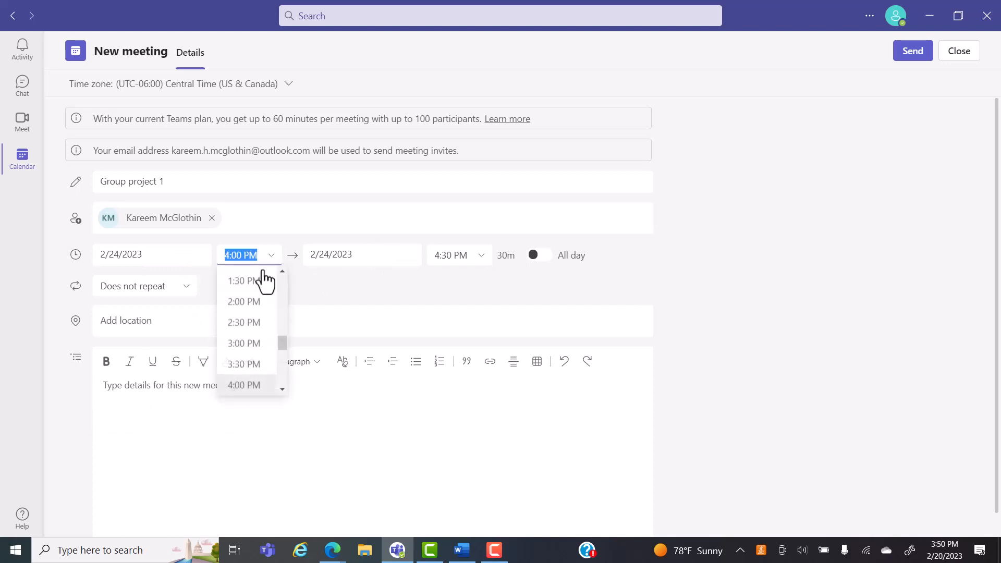
pyautogui.click(285, 394)
pyautogui.click(283, 398)
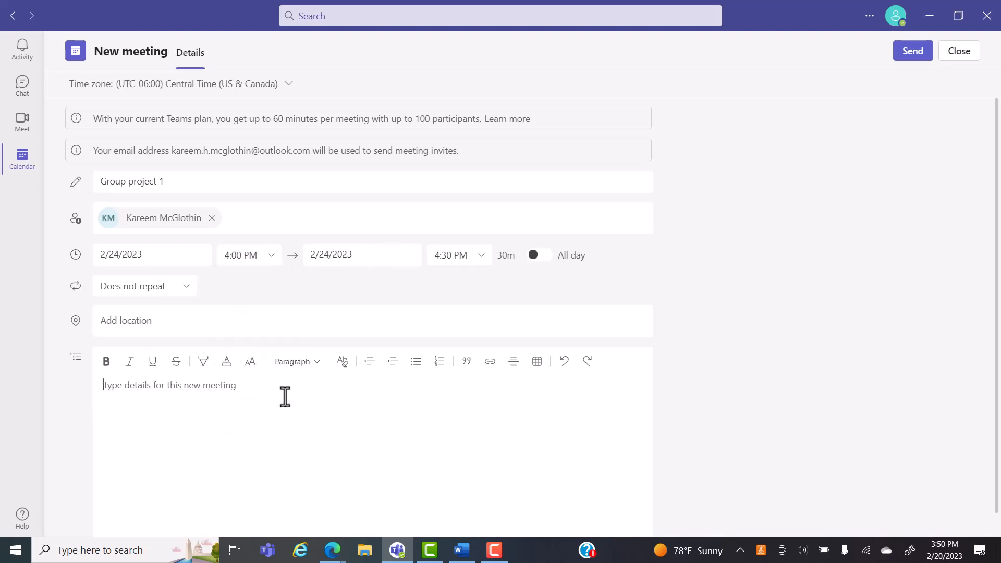
pyautogui.click(271, 269)
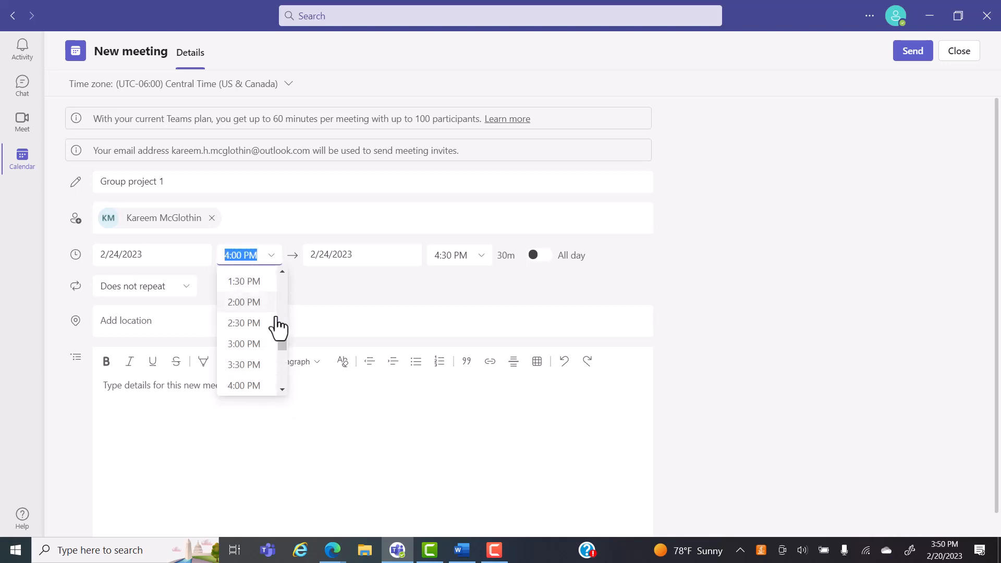
pyautogui.click(285, 396)
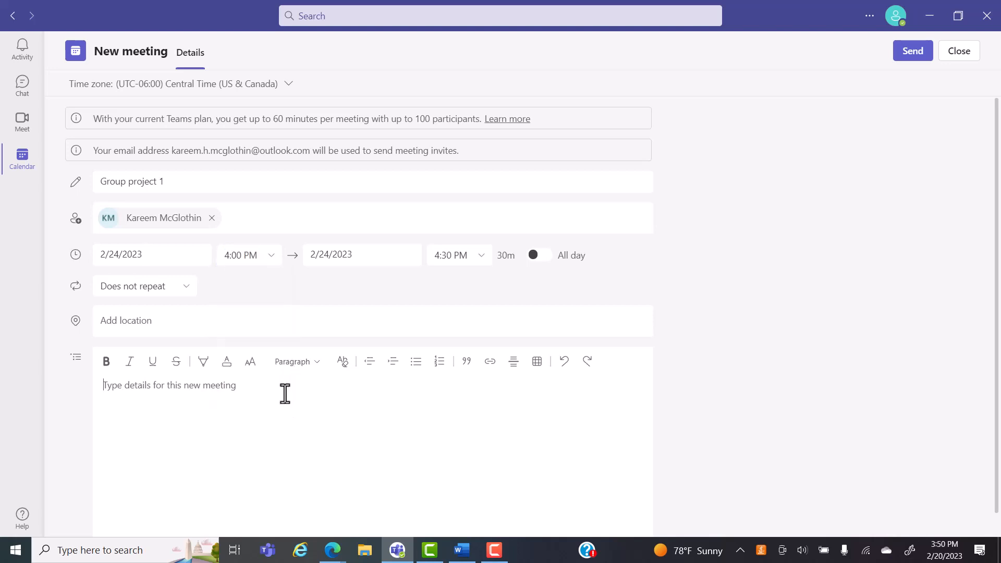
# Set the meeting to start at 5:00 PM and end at 6:00 PM.
pyautogui.click(272, 266)
pyautogui.scroll(-3, 286, 344)
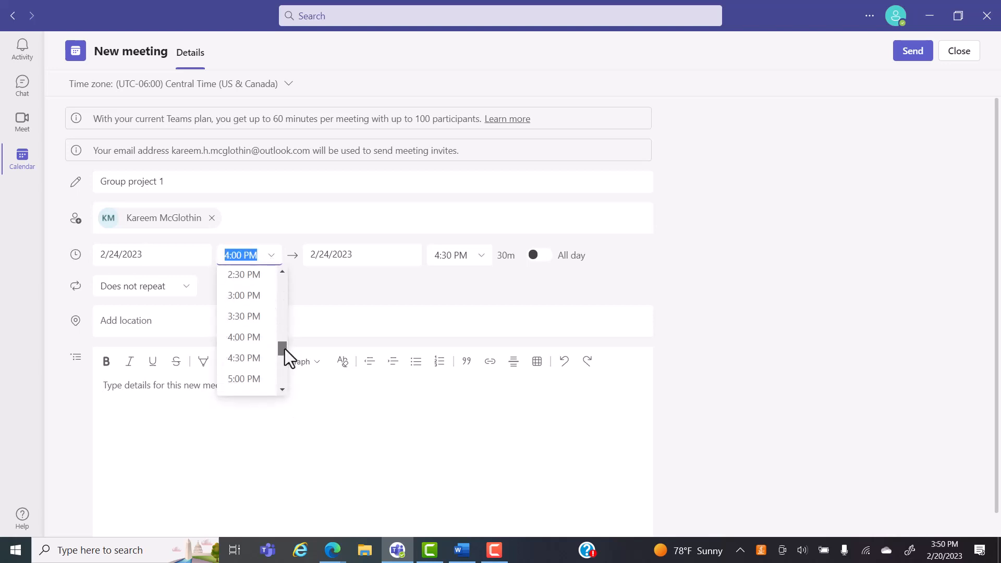
pyautogui.click(262, 377)
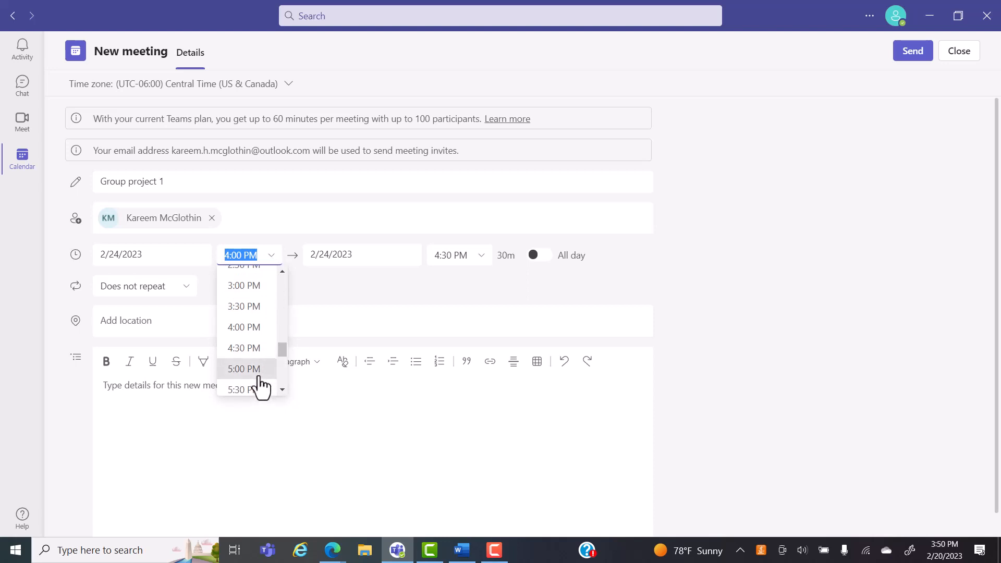
pyautogui.click(476, 264)
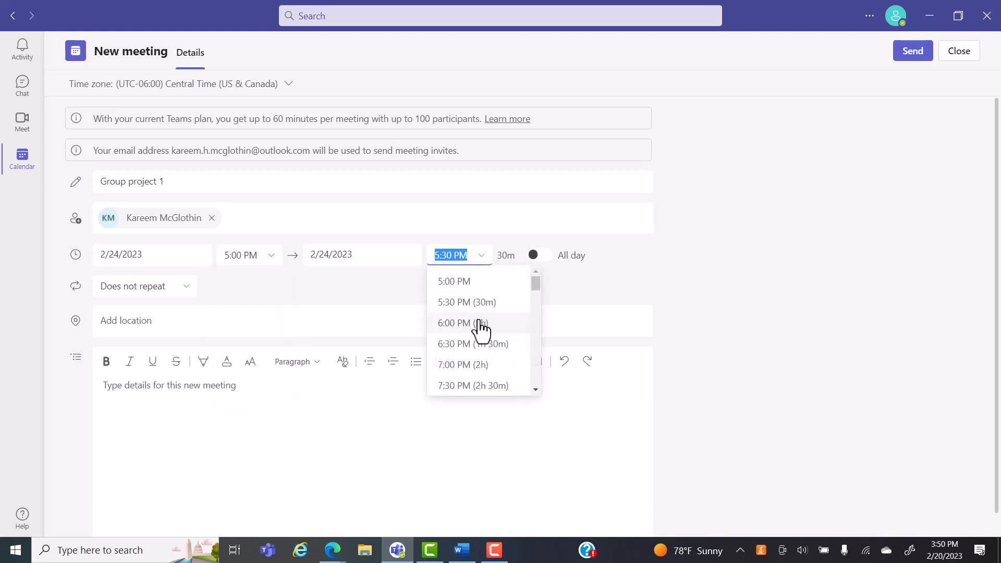
pyautogui.click(490, 324)
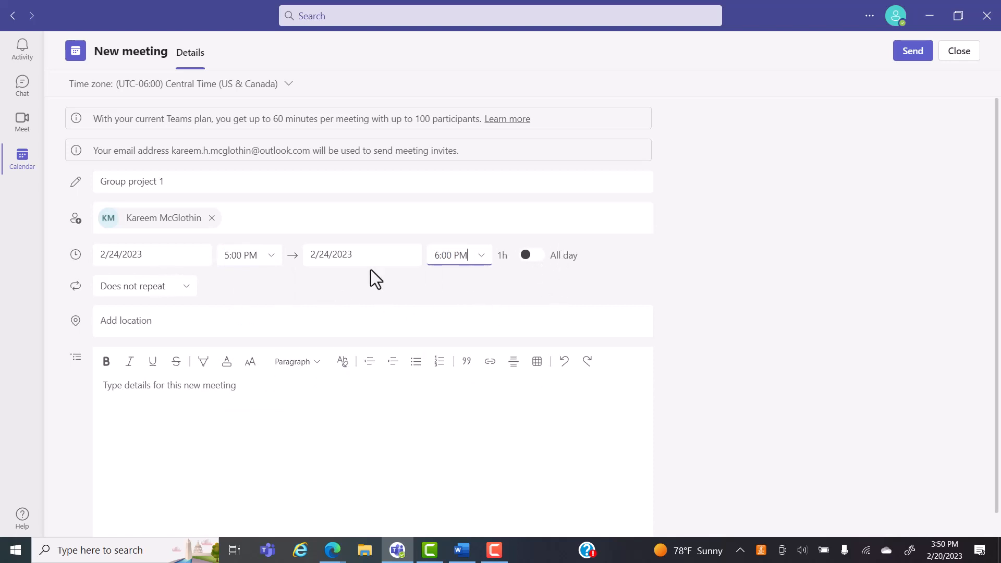
# Make the meeting recur weekly on Fridays with an end date of 3/24/2023, and save the recurrence.
pyautogui.click(184, 291)
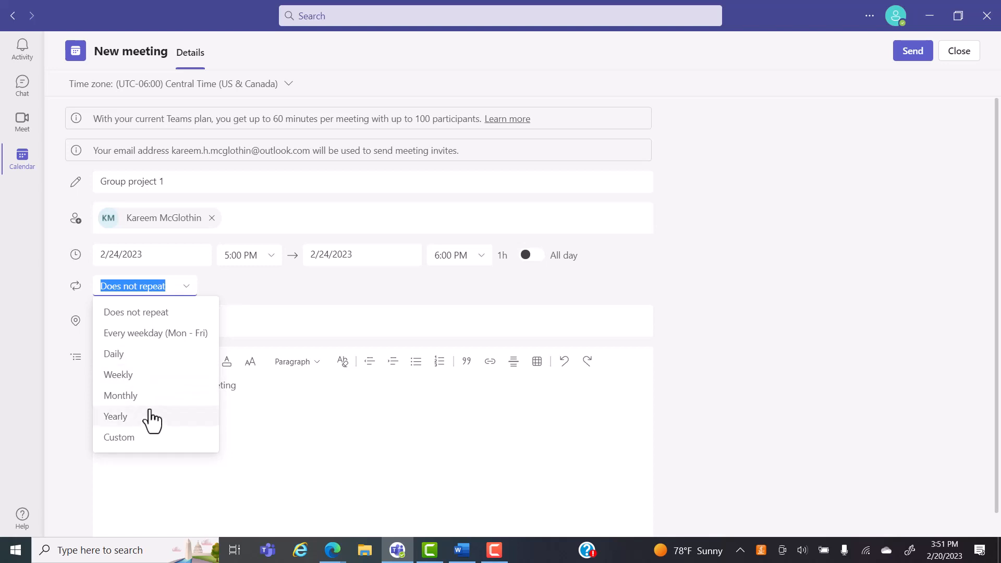
pyautogui.click(134, 375)
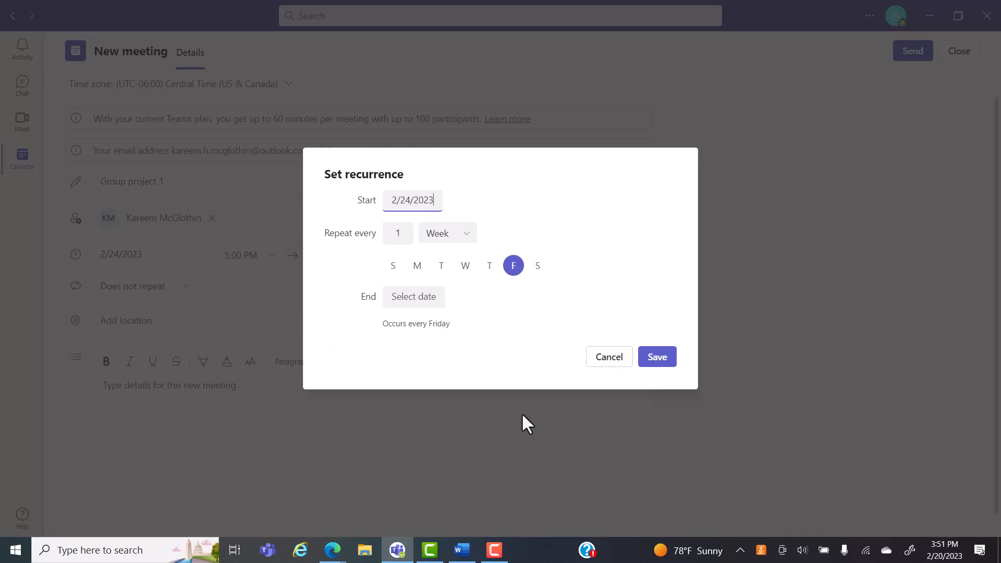
pyautogui.click(424, 296)
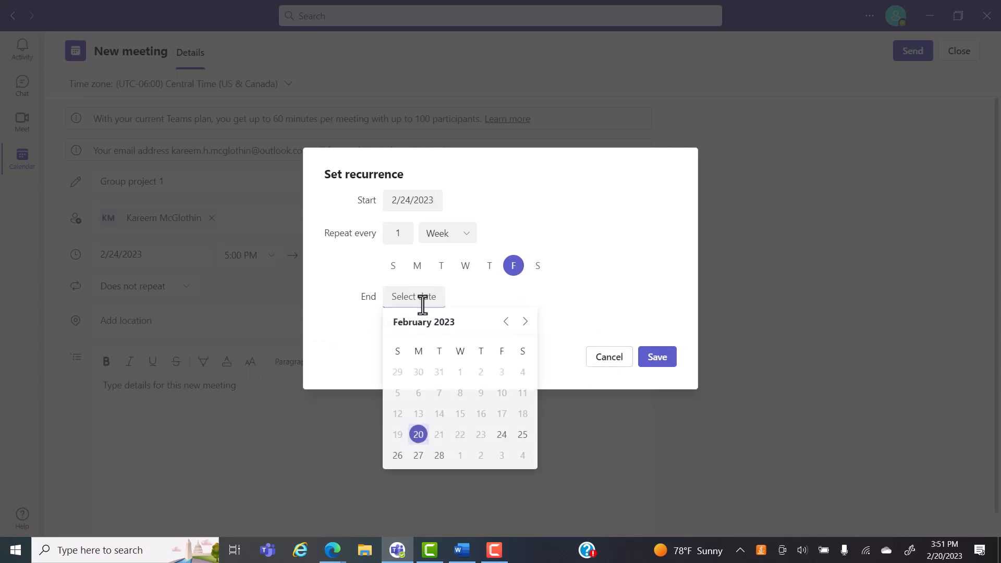
pyautogui.click(525, 322)
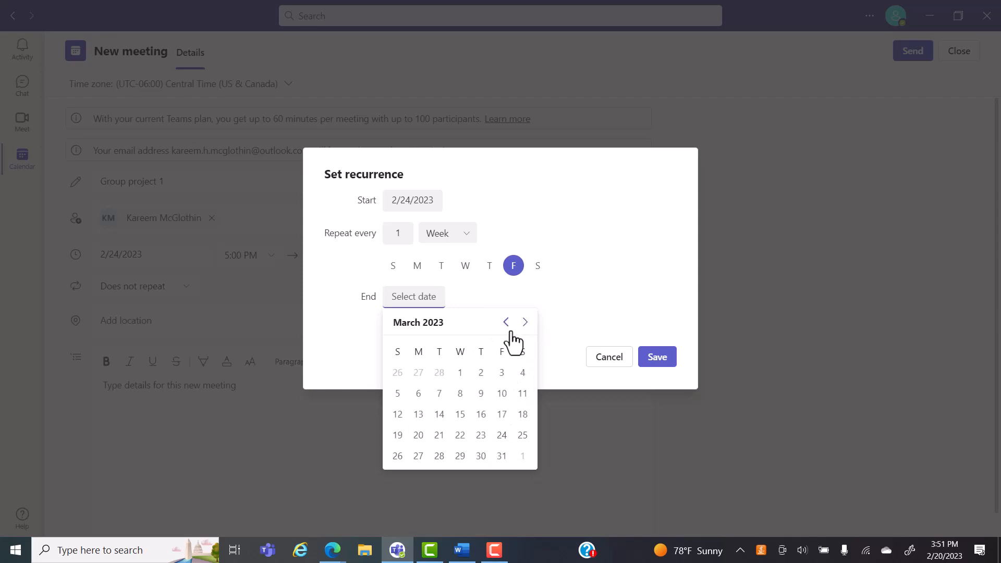
pyautogui.click(501, 437)
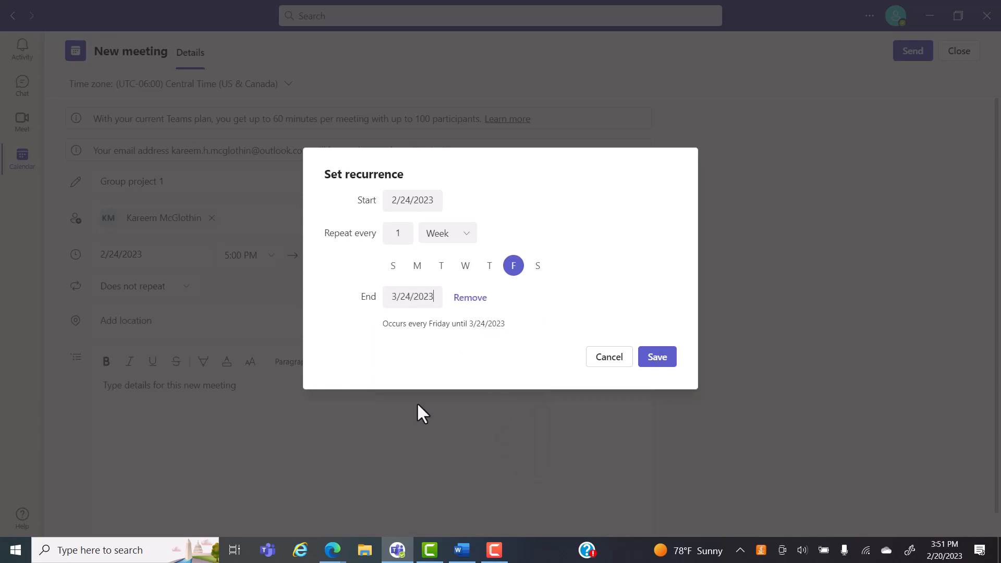
pyautogui.click(658, 361)
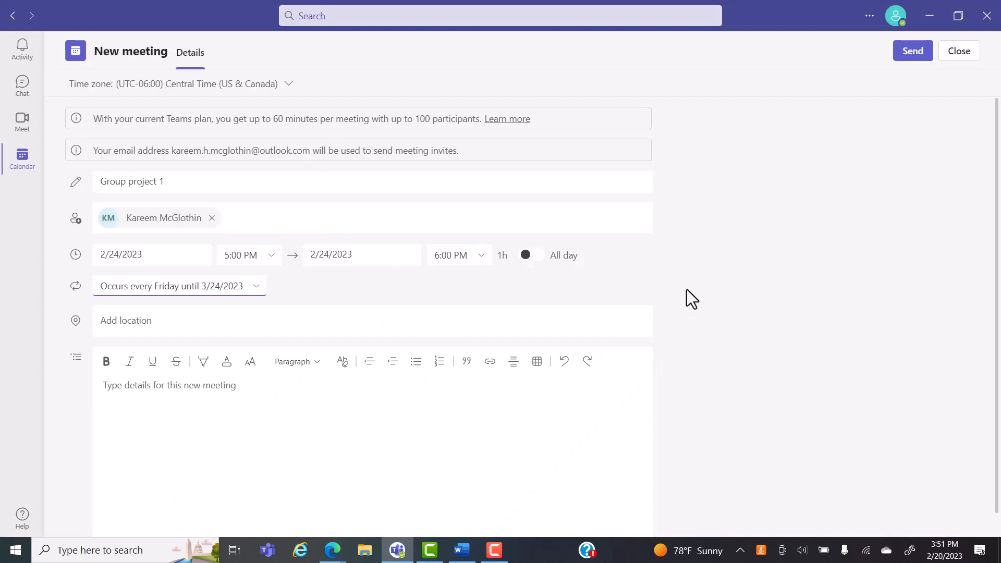
# Add "MS Teams" as the meeting location.
pyautogui.click(308, 323)
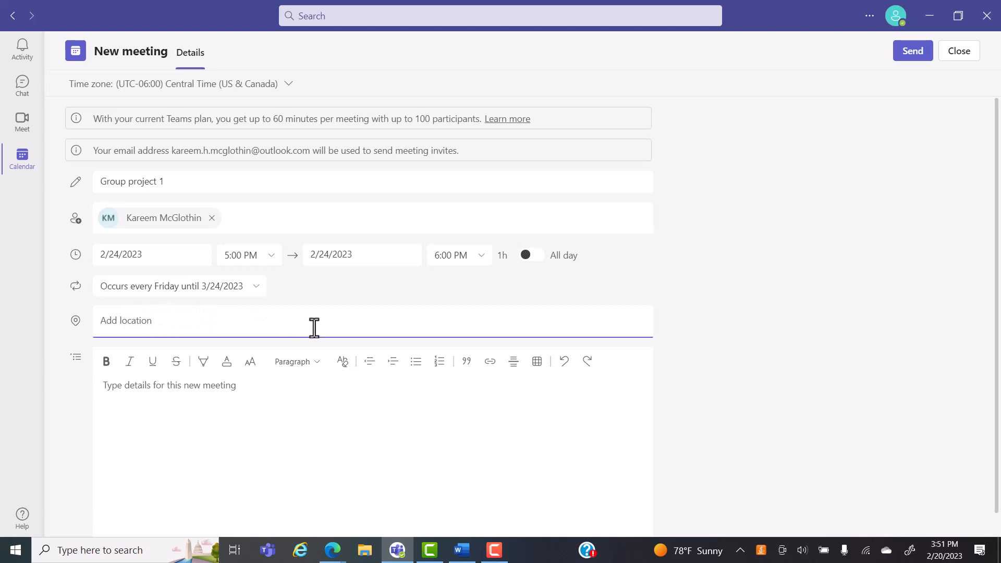
pyautogui.write('MS Teams')
pyautogui.press('Return')
# Enter "Test." as the meeting details and send the invitation.
pyautogui.click(263, 392)
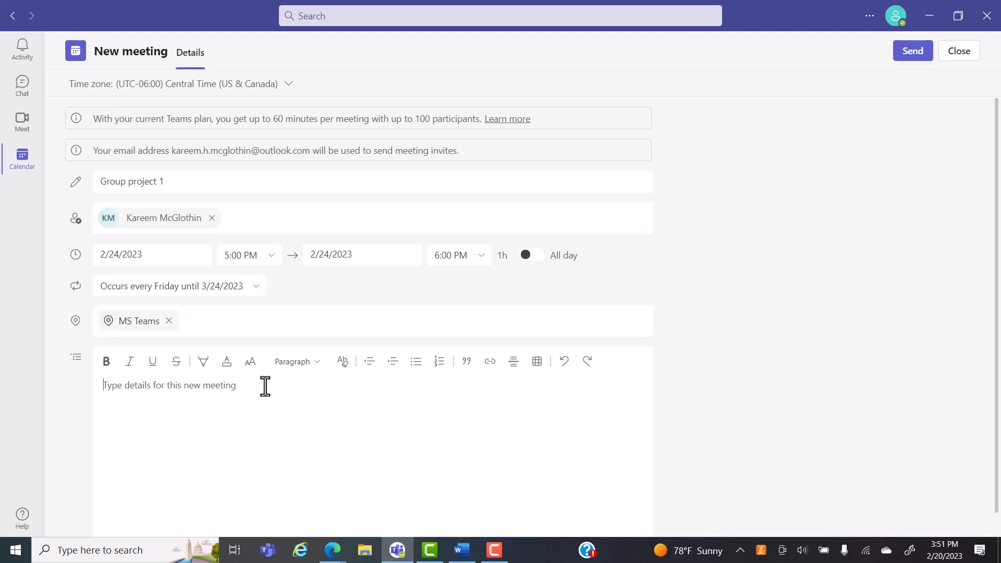
pyautogui.write('Test.')
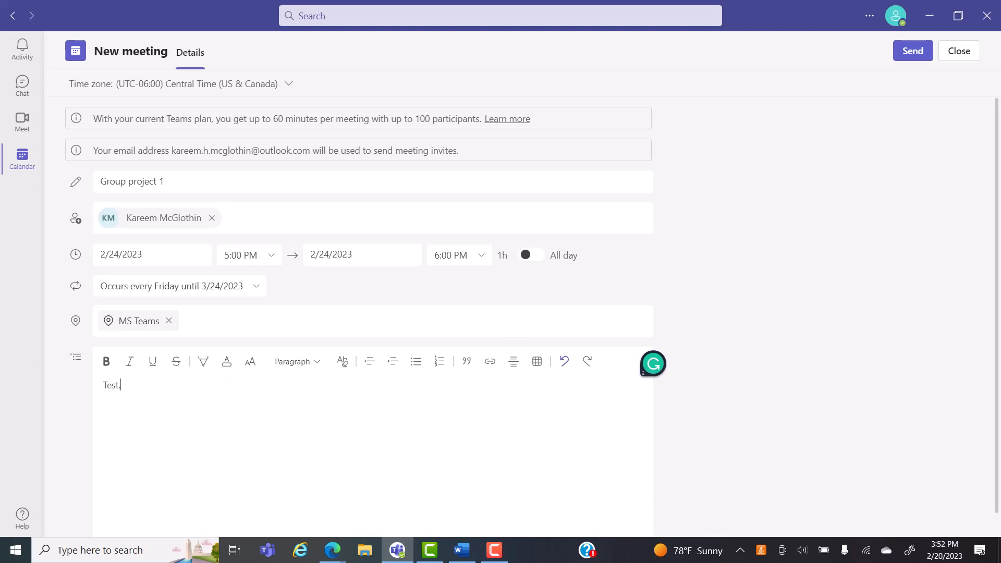
pyautogui.click(902, 54)
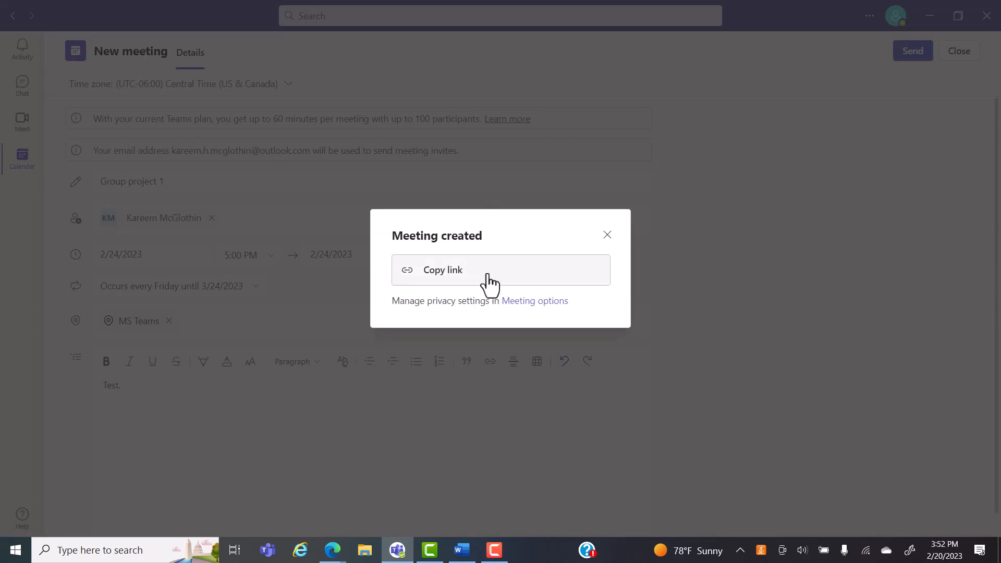
# Copy the link of the newly created meeting and close the meeting confirmation.
pyautogui.click(523, 283)
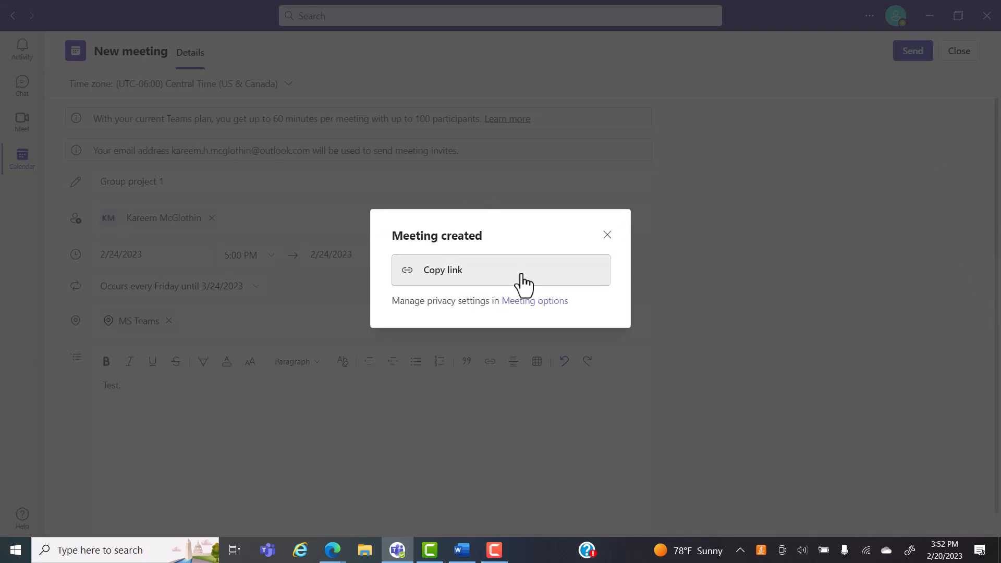
pyautogui.click(606, 240)
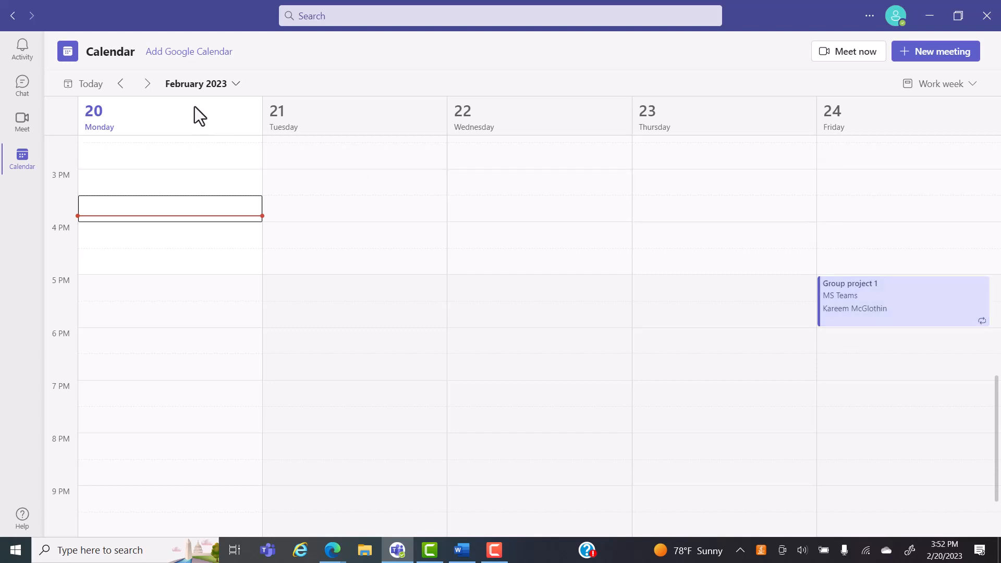
# Check the next two weeks of the calendar for the recurring Friday meeting, and return to the week of February 20.
pyautogui.click(148, 84)
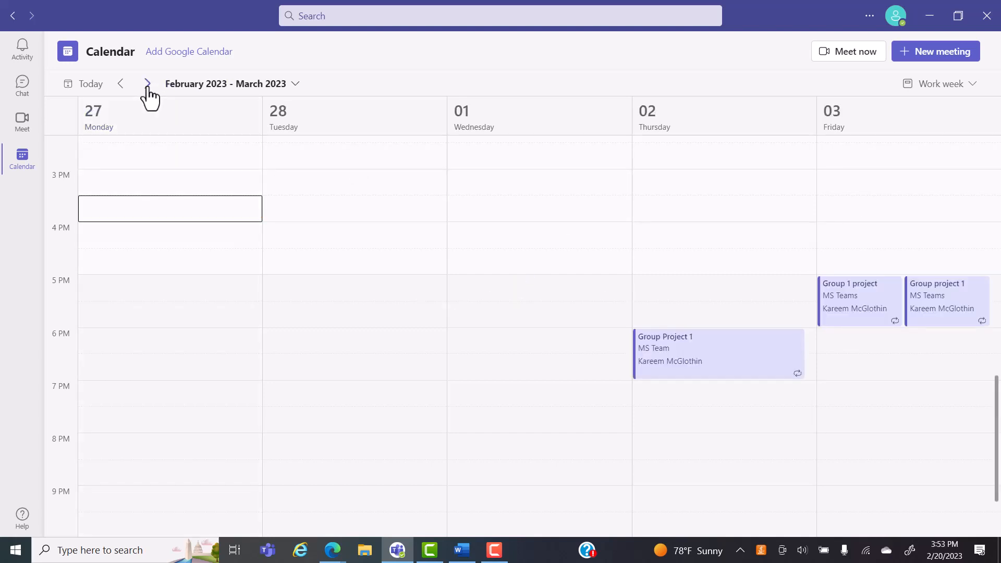
pyautogui.click(147, 85)
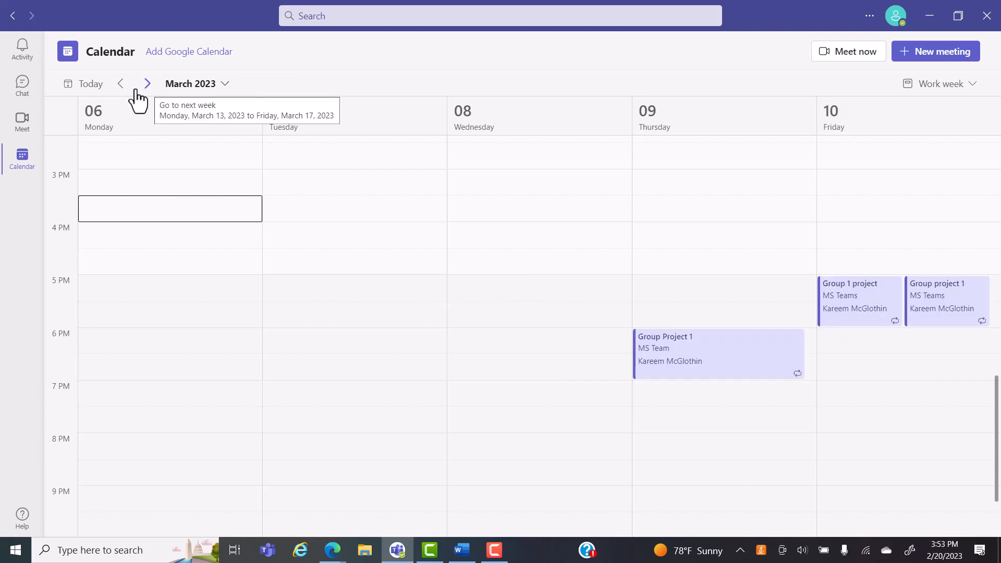
pyautogui.click(120, 88)
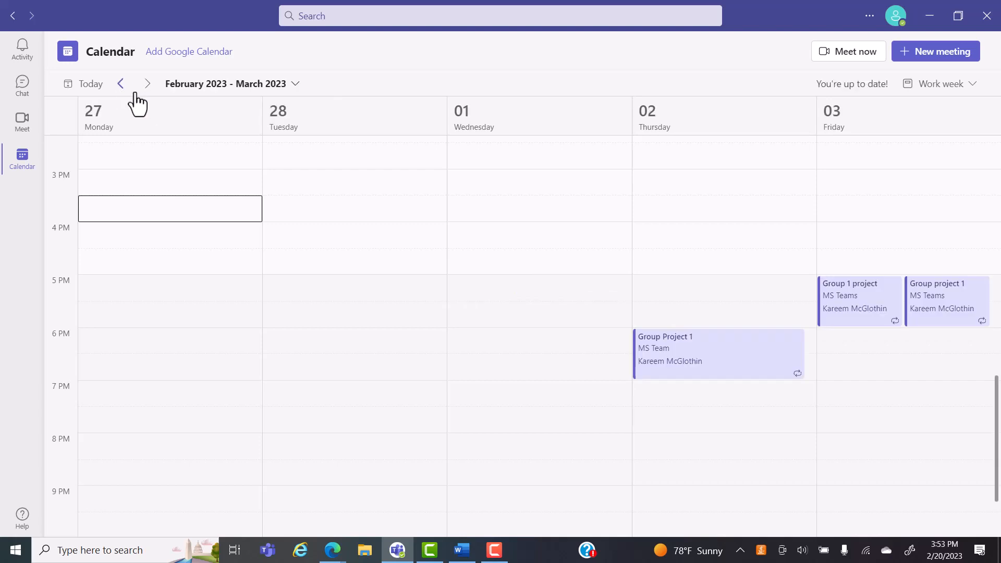
pyautogui.click(120, 91)
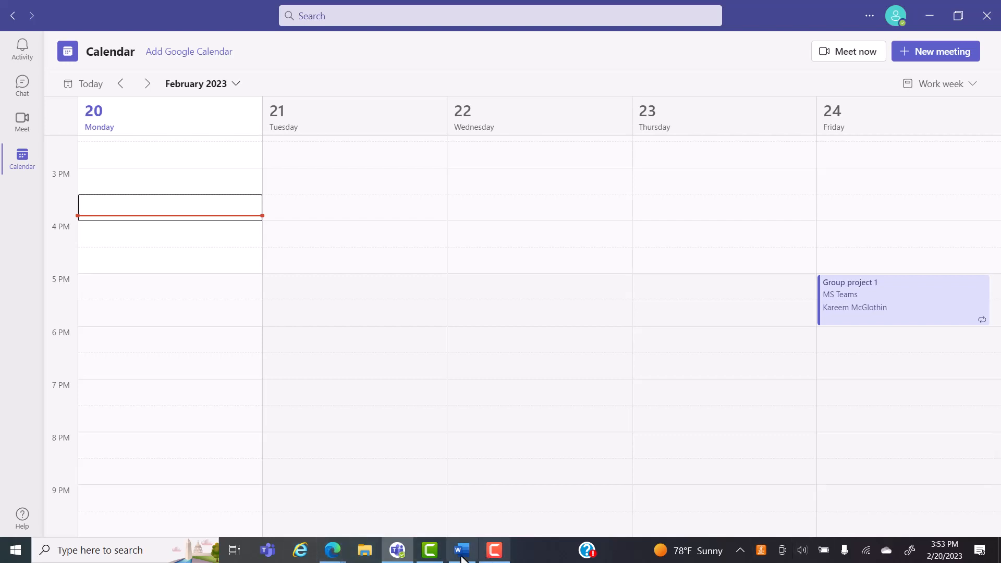
pyautogui.click(485, 555)
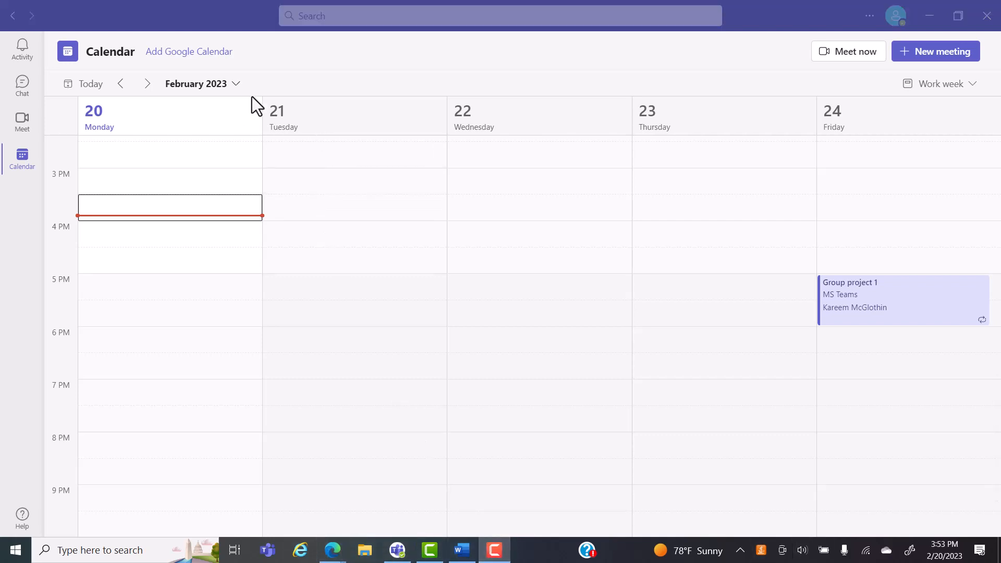